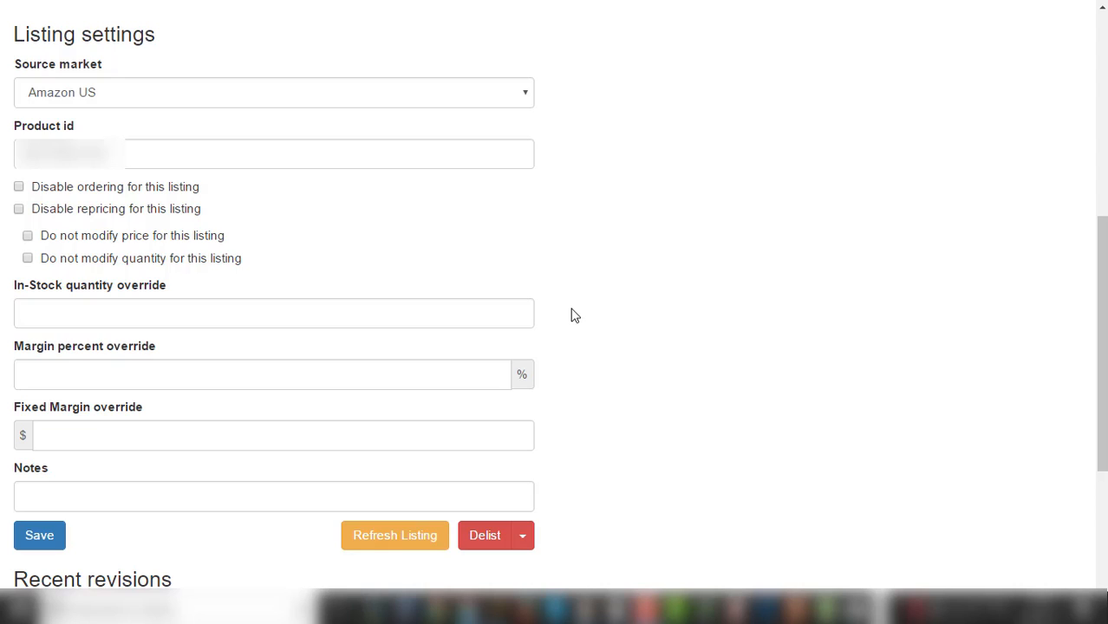
click(351, 318)
text(4)
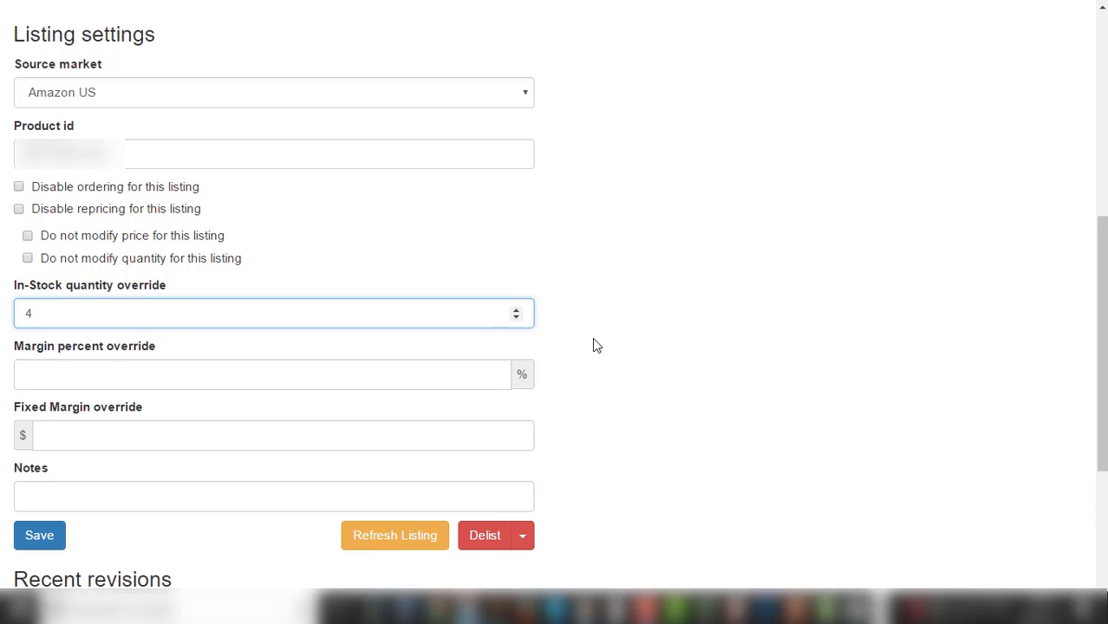
key(BackSpace)
click(594, 305)
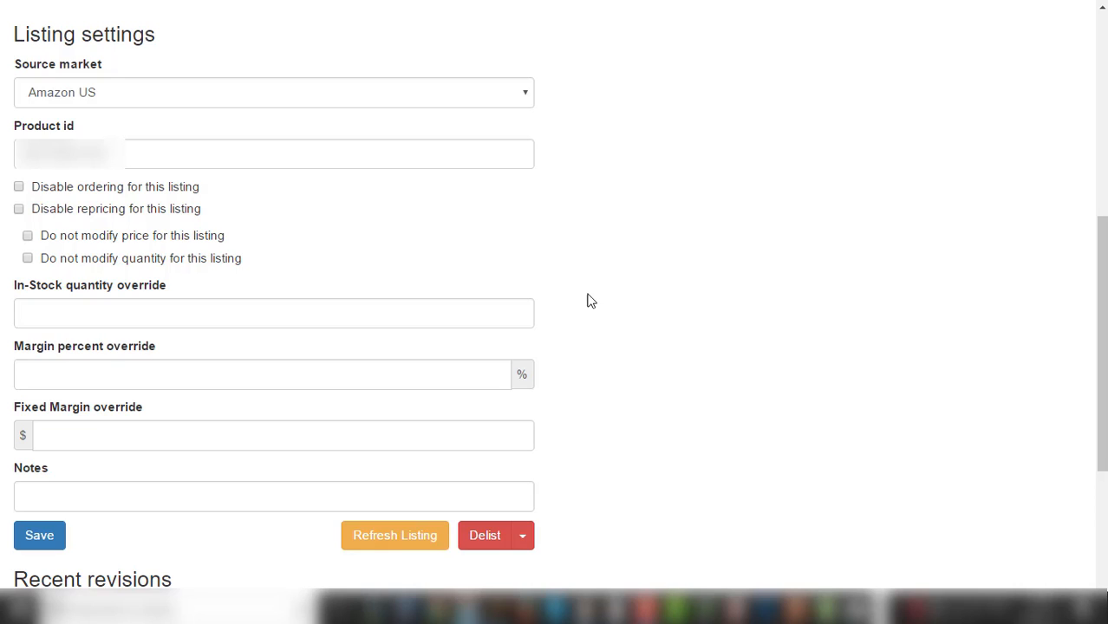
click(376, 314)
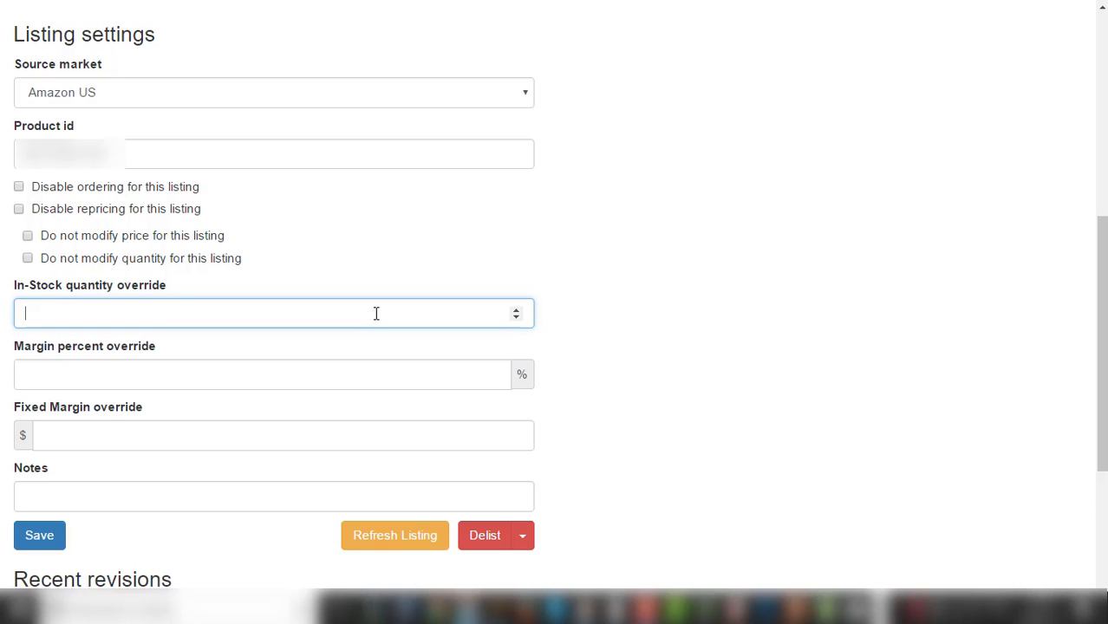
text(0)
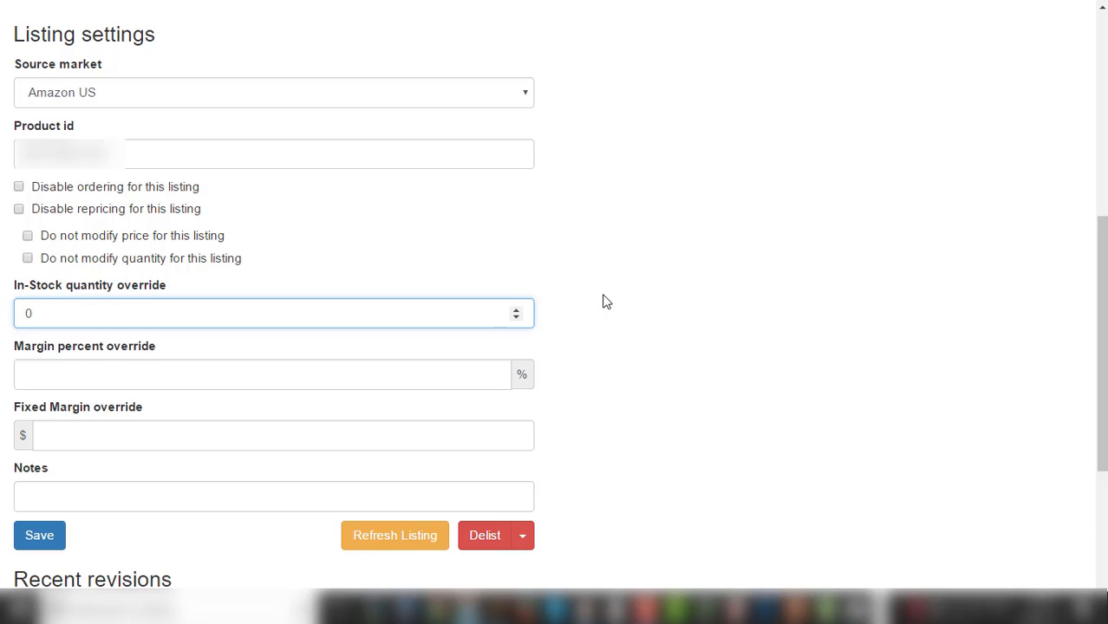
Set the listing's In-Stock quantity override to 1 and its Margin percent override to 10%.
double_click(156, 320)
text(1)
click(239, 377)
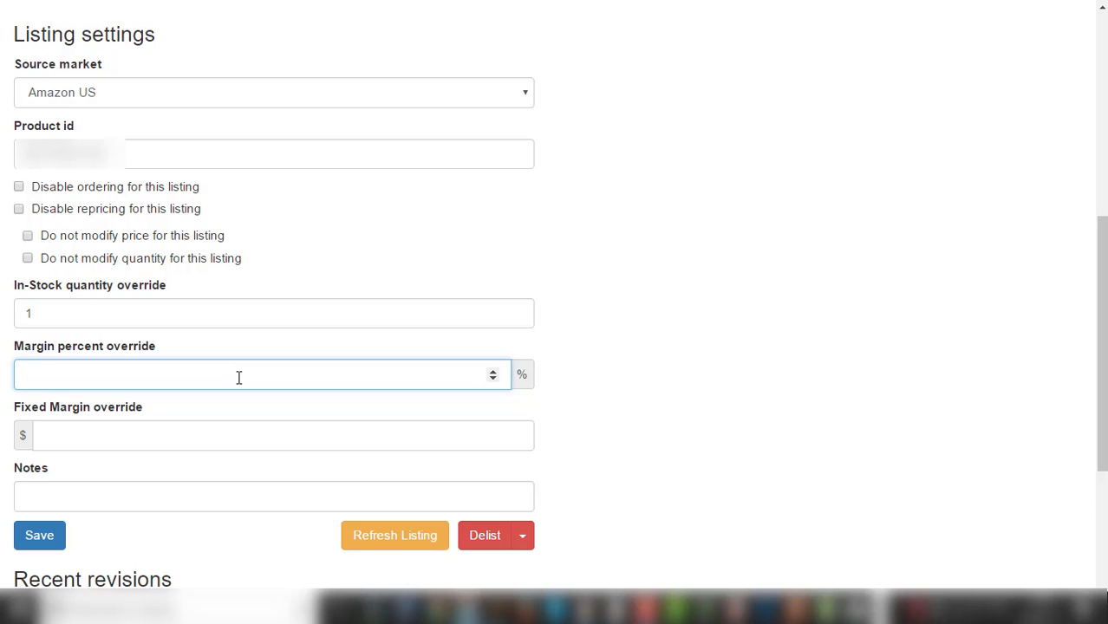
text(10)
Enter the repricing code 111[.10%]111[.10%] in the listing's Notes and delete its leading 111.
click(201, 500)
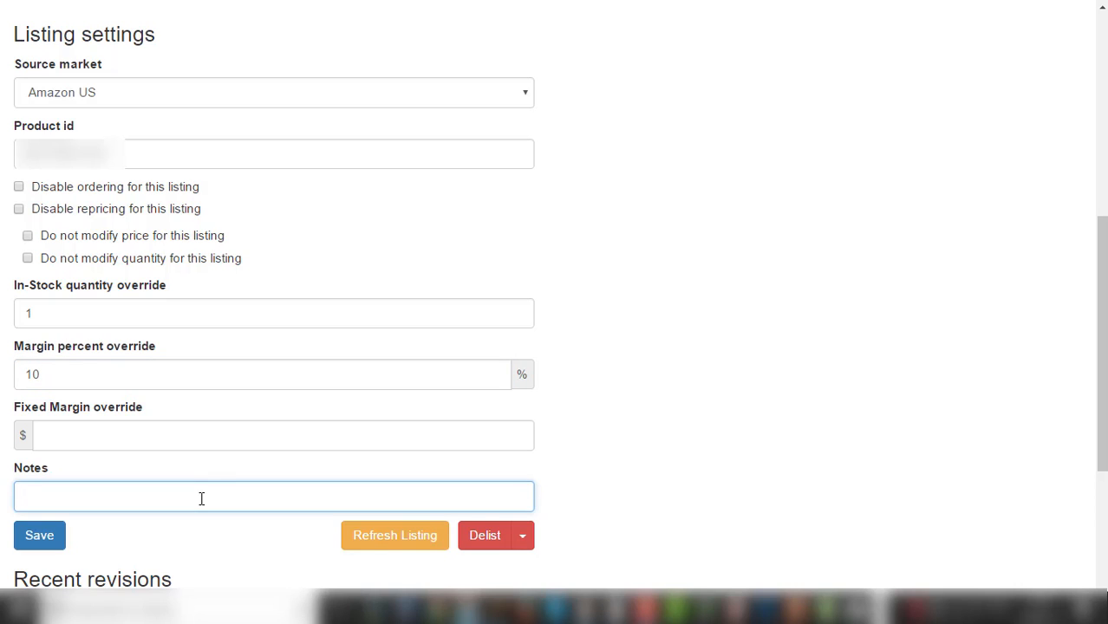
text(111[.10%]111[.10%])
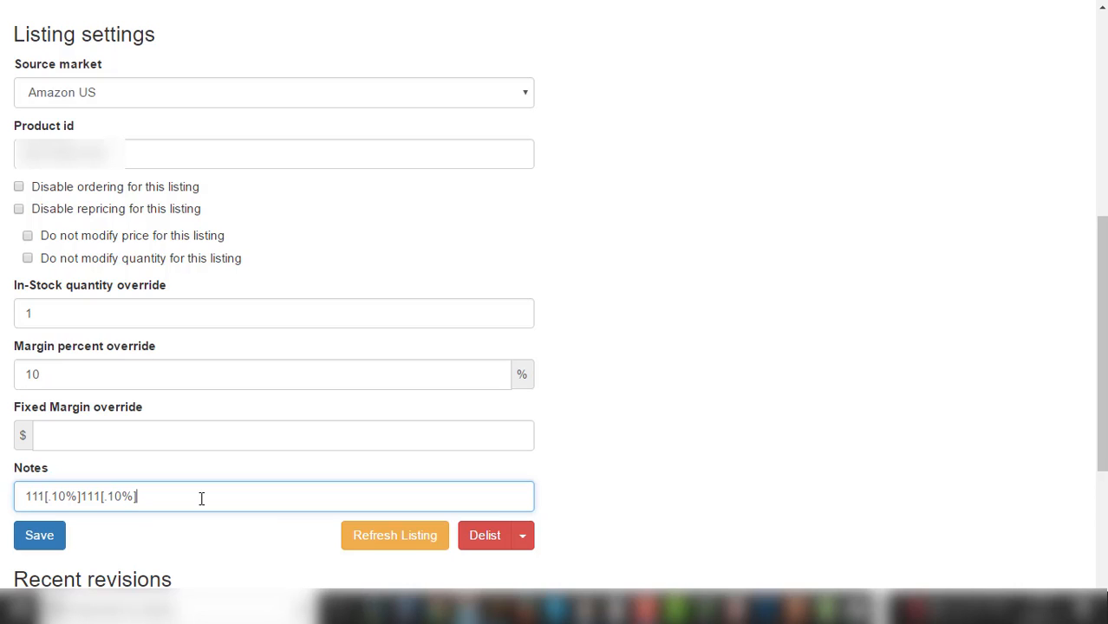
click(25, 497)
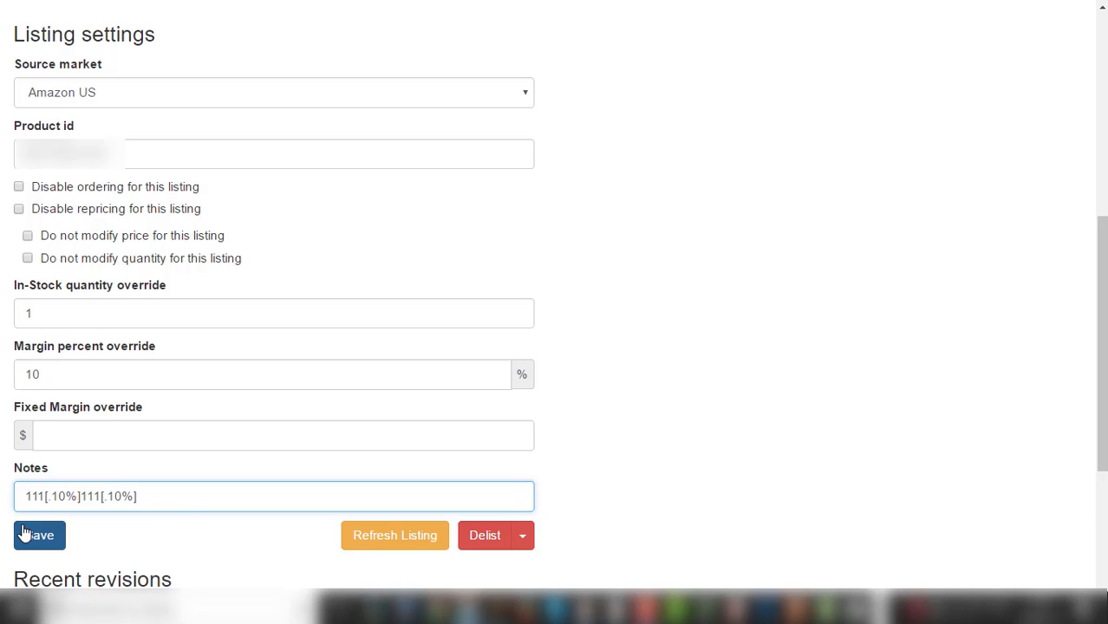
key(Delete)
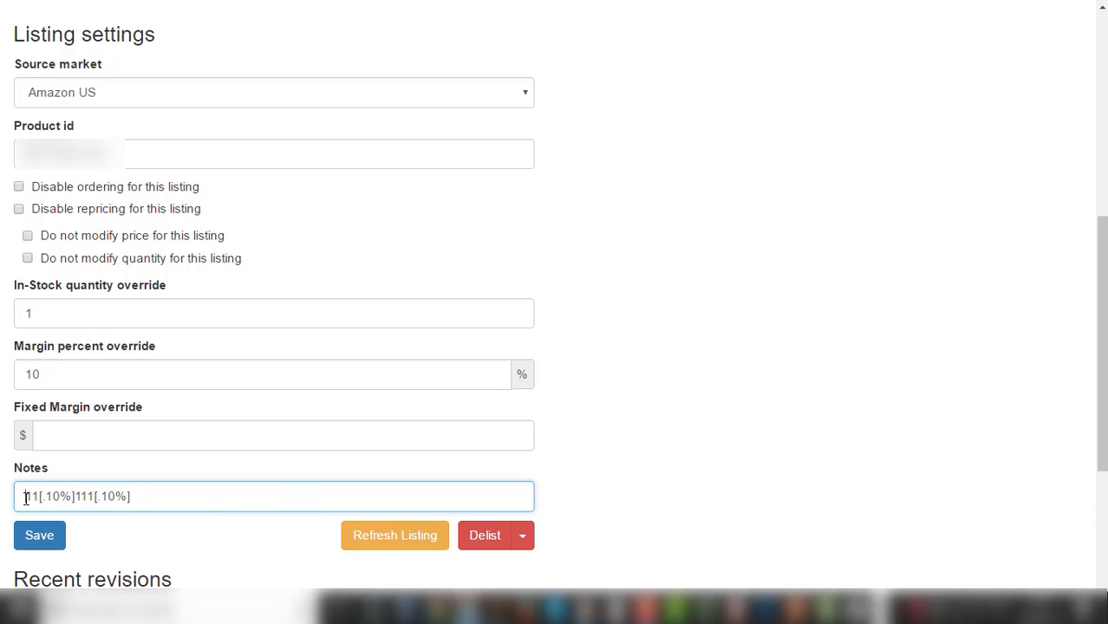
key(Delete)
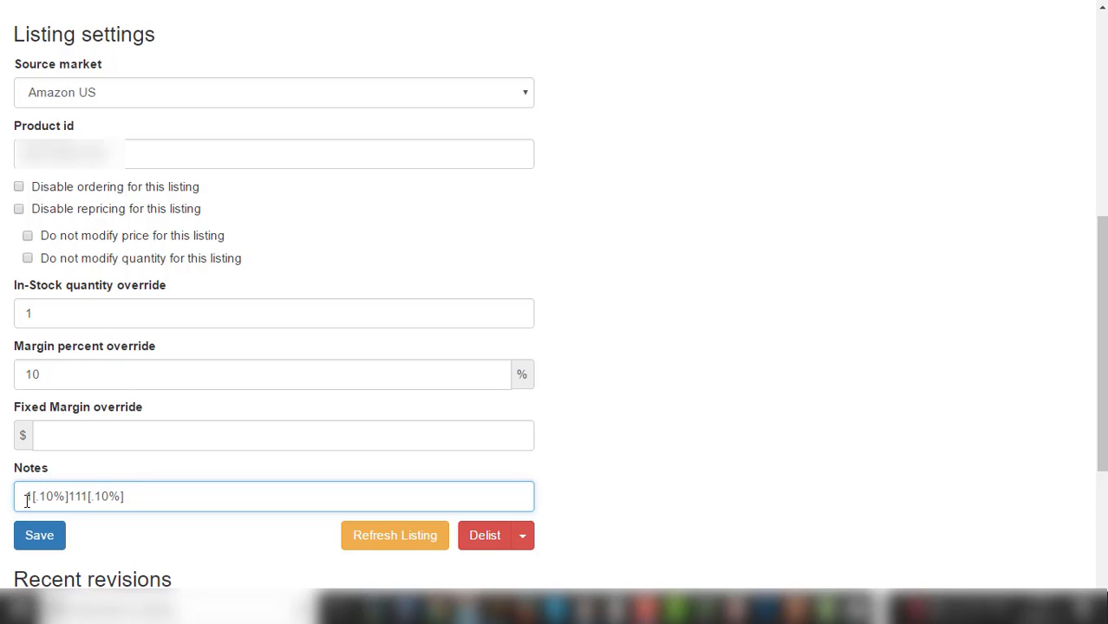
key(Delete)
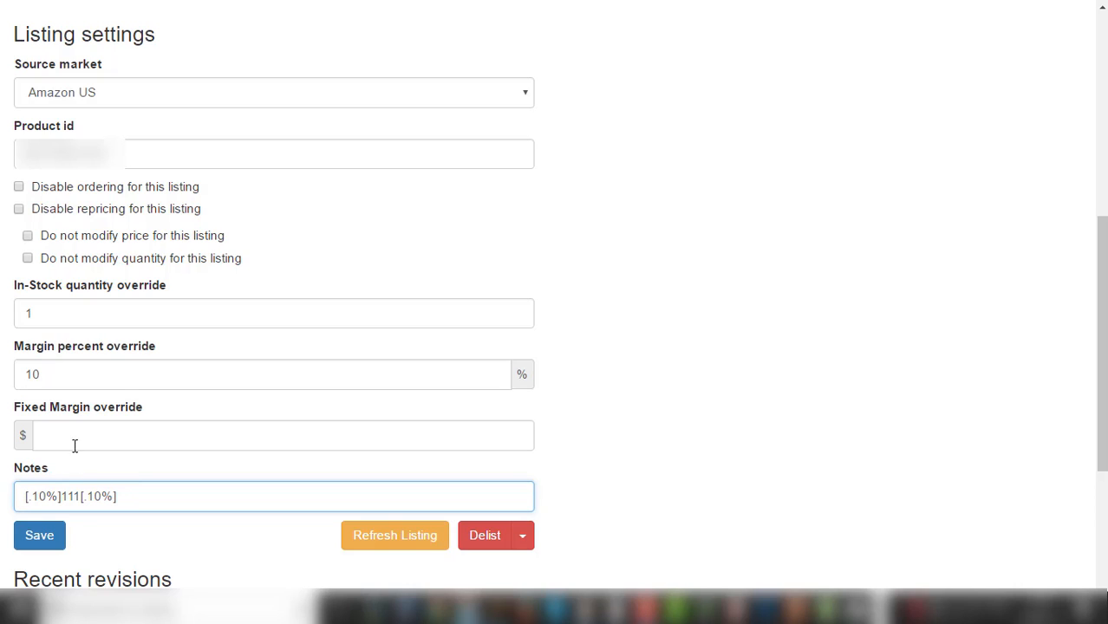
Change the Margin percent override to 10.10% and remove the first [.10%] from the Notes, leaving 111[.10%].
click(54, 374)
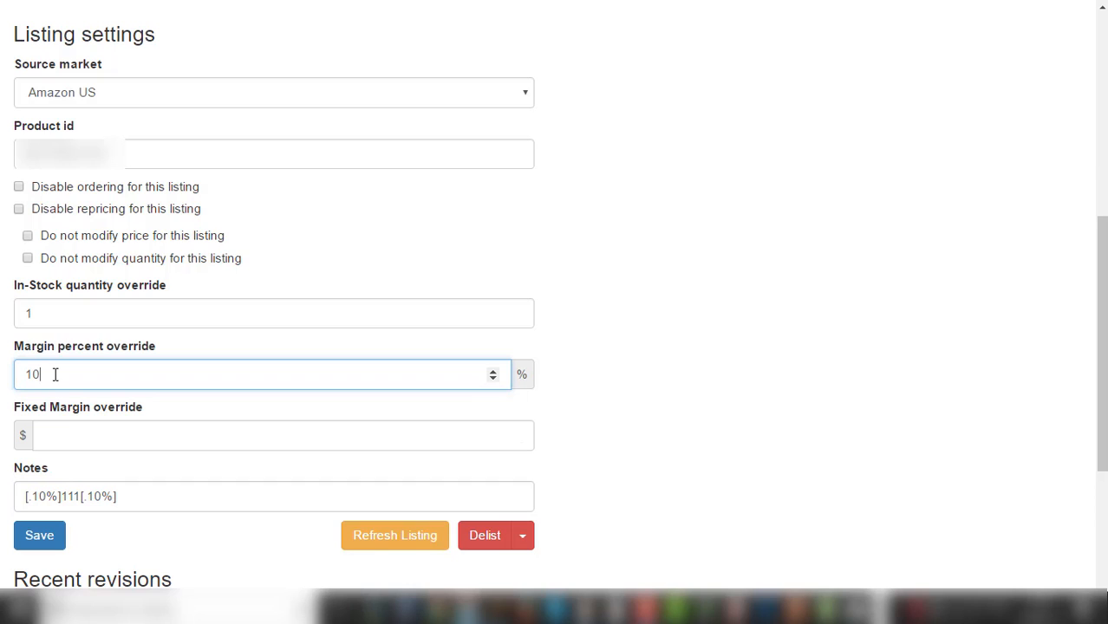
text(.10)
click(61, 496)
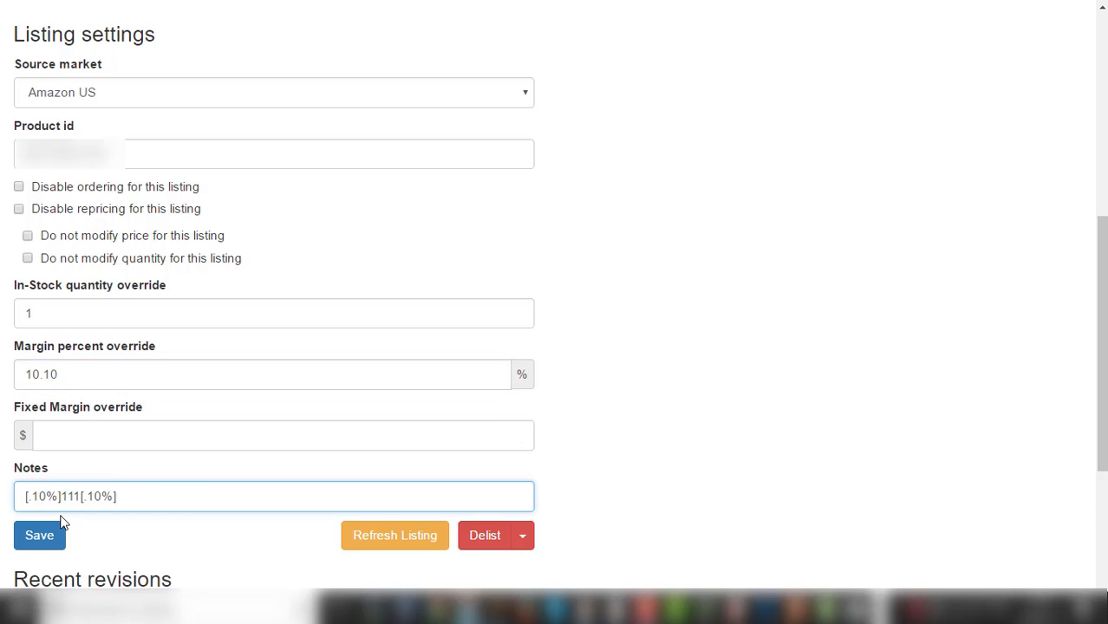
key(BackSpace)
key(BackSpace)
key(BackSpace)
key(BackSpace)
key(BackSpace)
key(BackSpace)
click(110, 500)
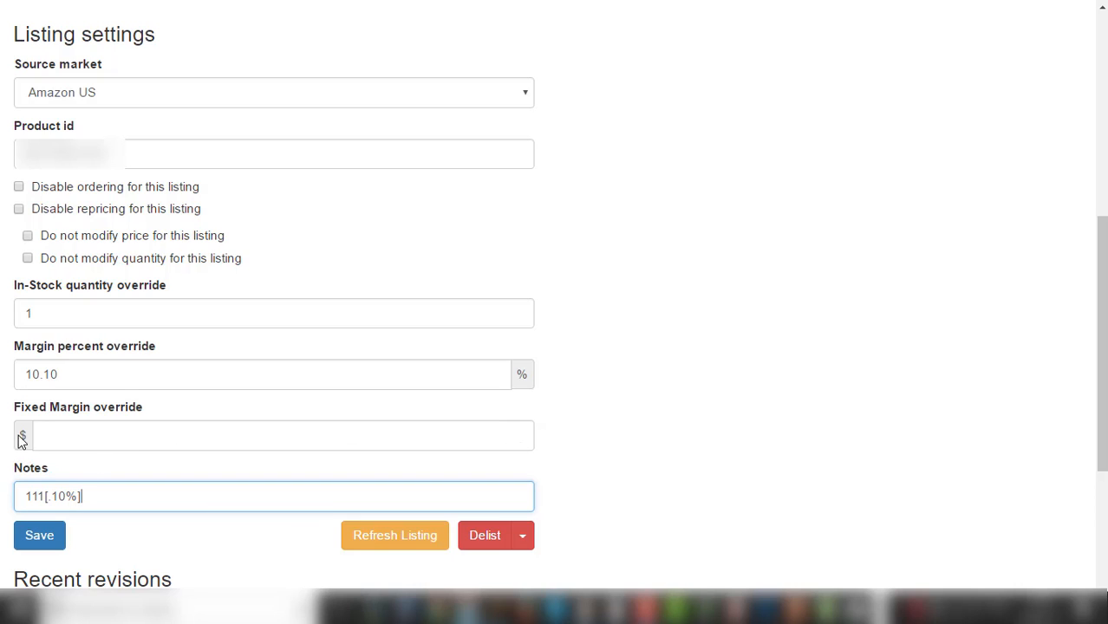
Set the Margin percent override to 0% and the Fixed Margin override to $10.
click(113, 438)
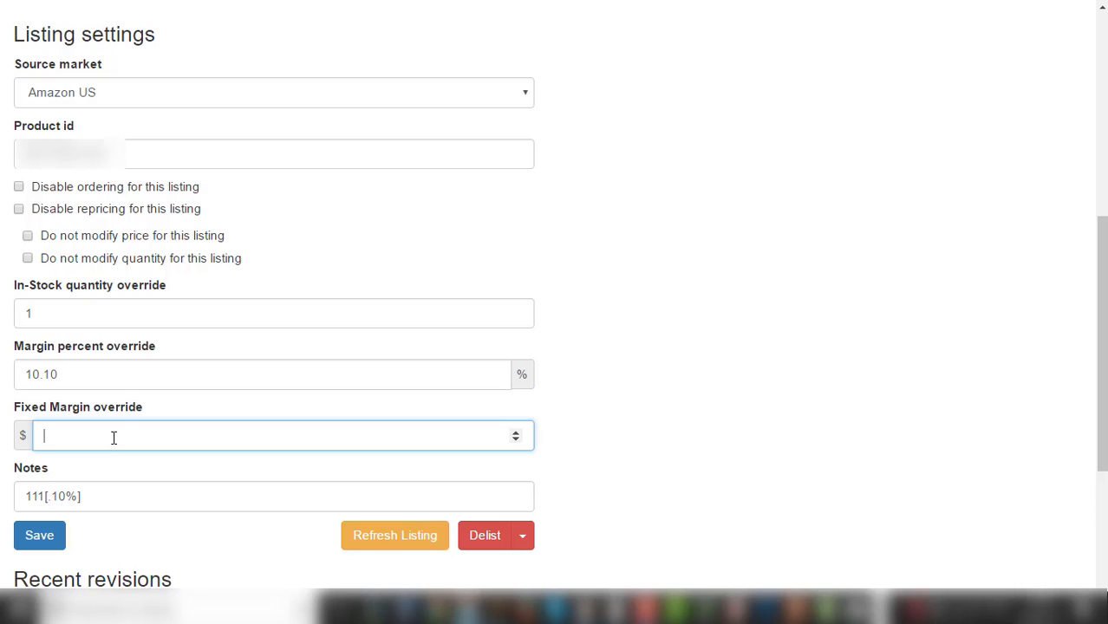
double_click(142, 374)
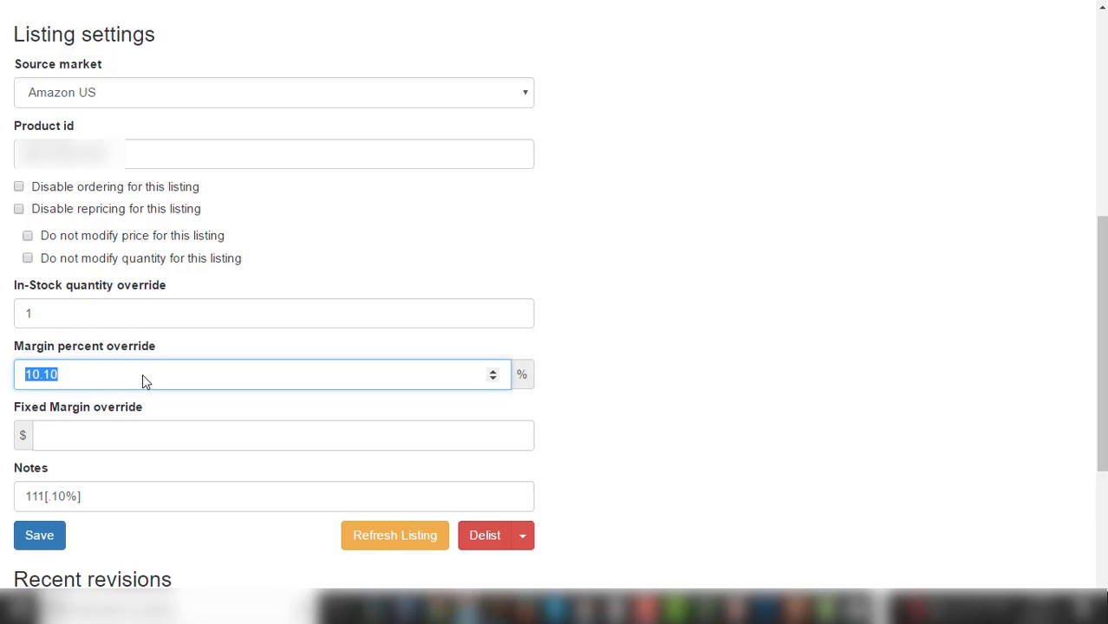
text(0)
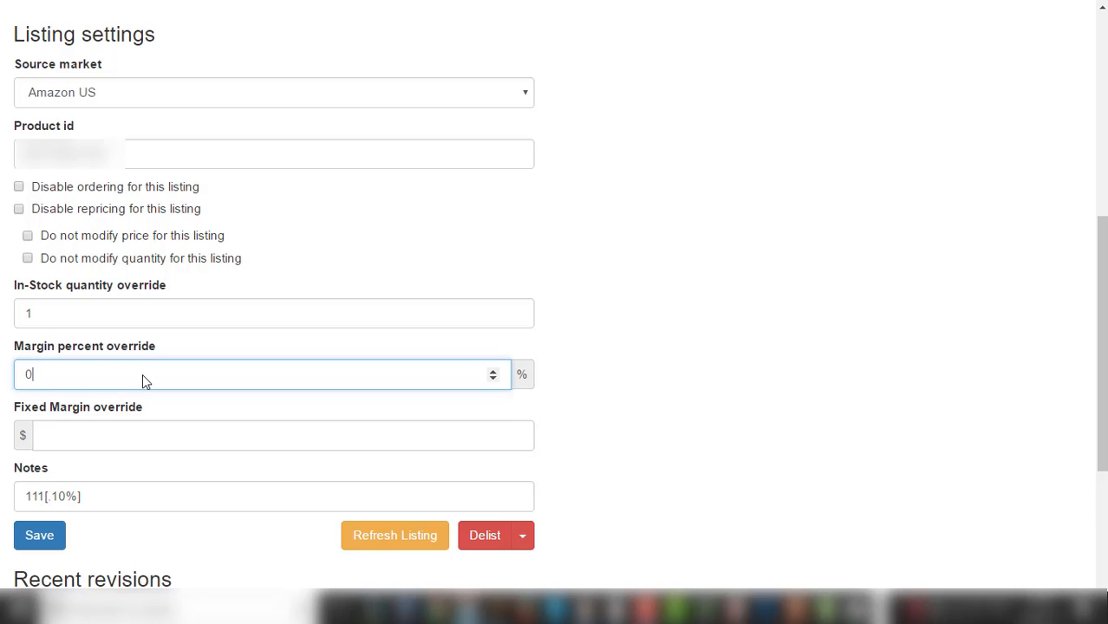
click(107, 436)
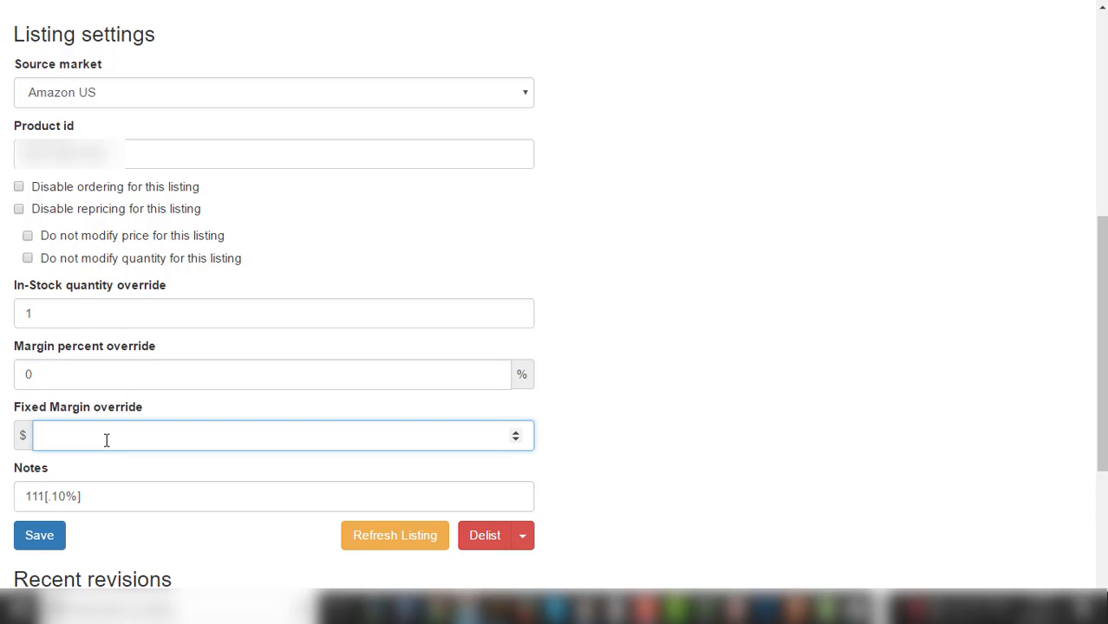
text(10)
click(612, 380)
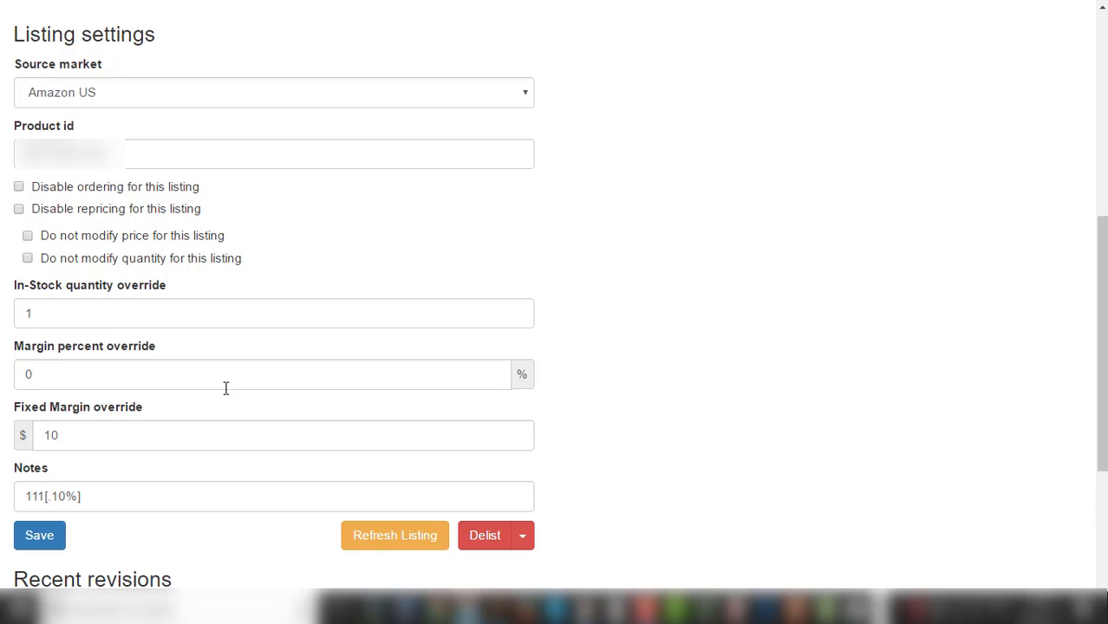
click(168, 382)
click(84, 435)
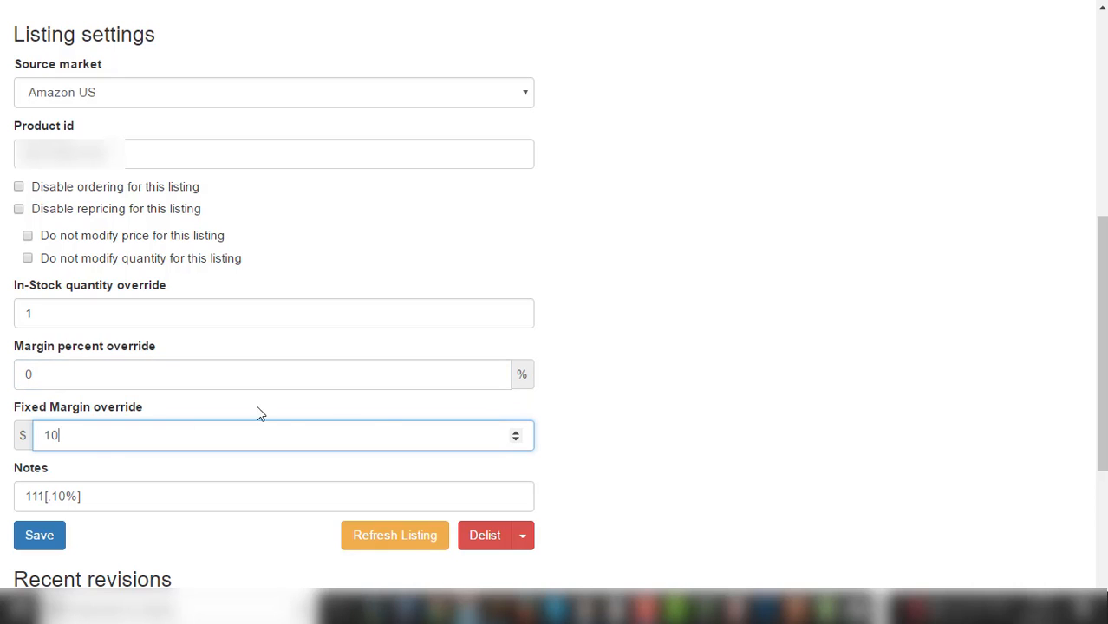
click(572, 361)
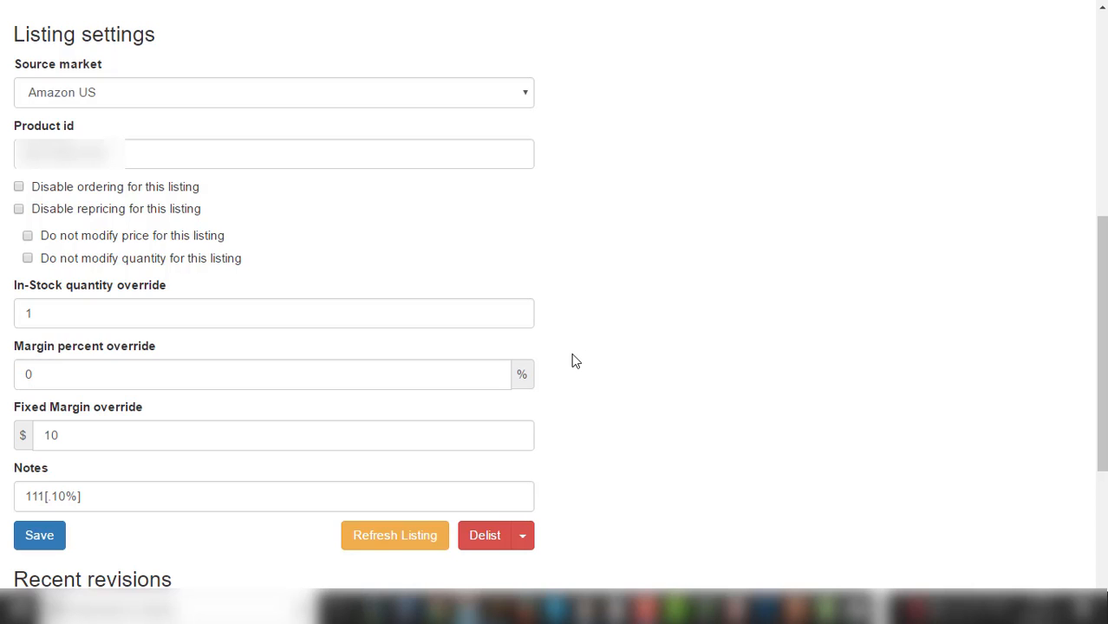
Set the Fixed Margin override to $5.99 and clear the Margin percent override.
double_click(117, 438)
text(5.)
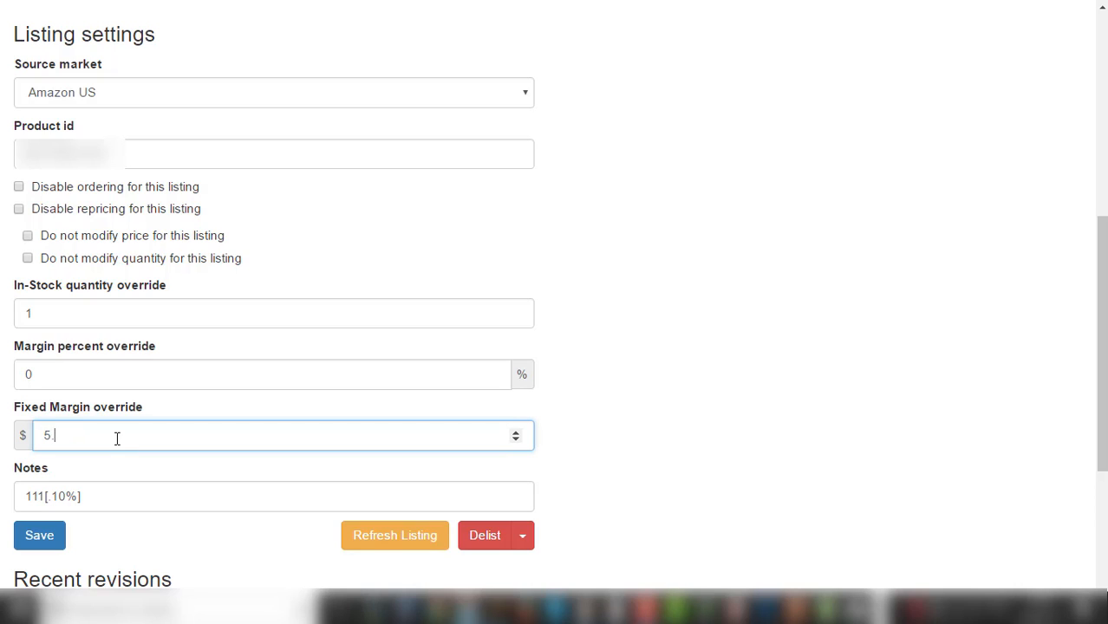
text(99)
click(110, 378)
key(BackSpace)
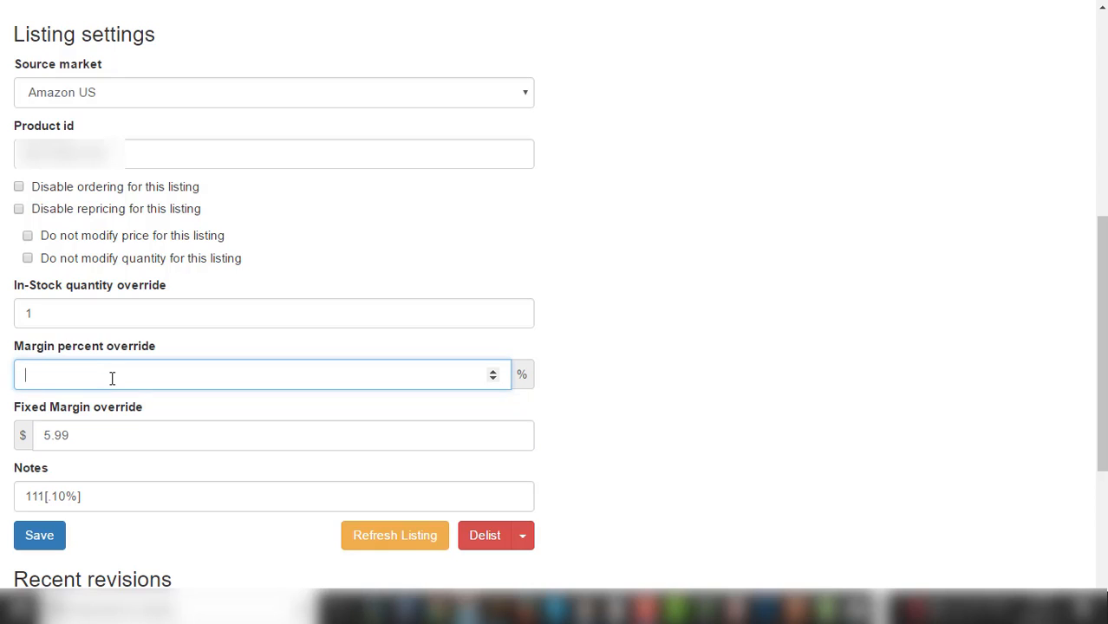
click(630, 323)
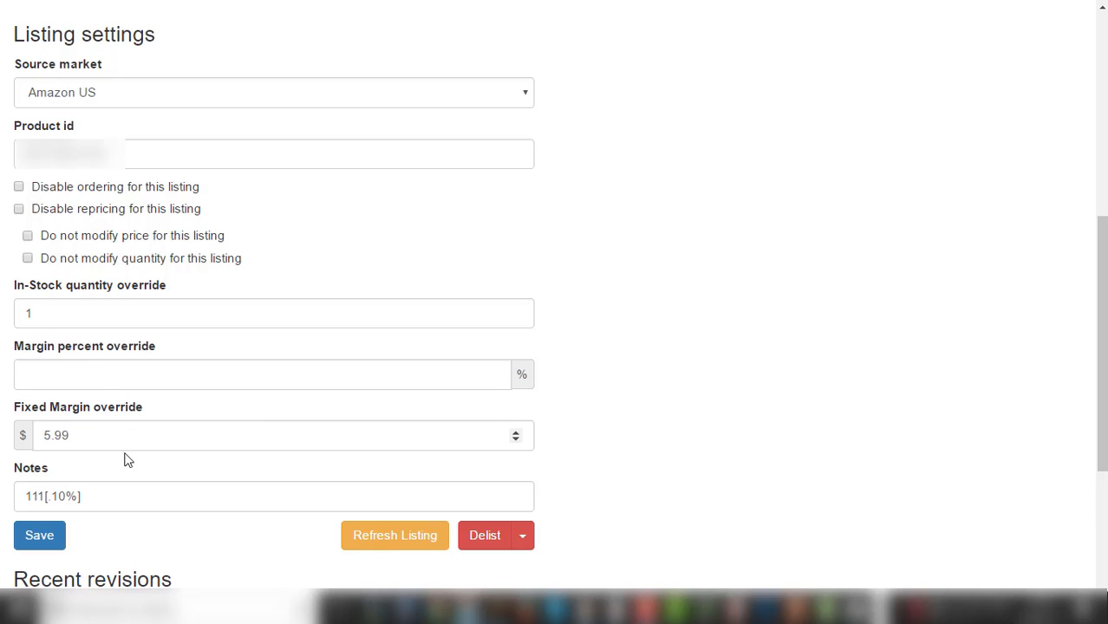
Replace the Notes content with the dollar-based code 111[$1]111[$.50].
click(85, 496)
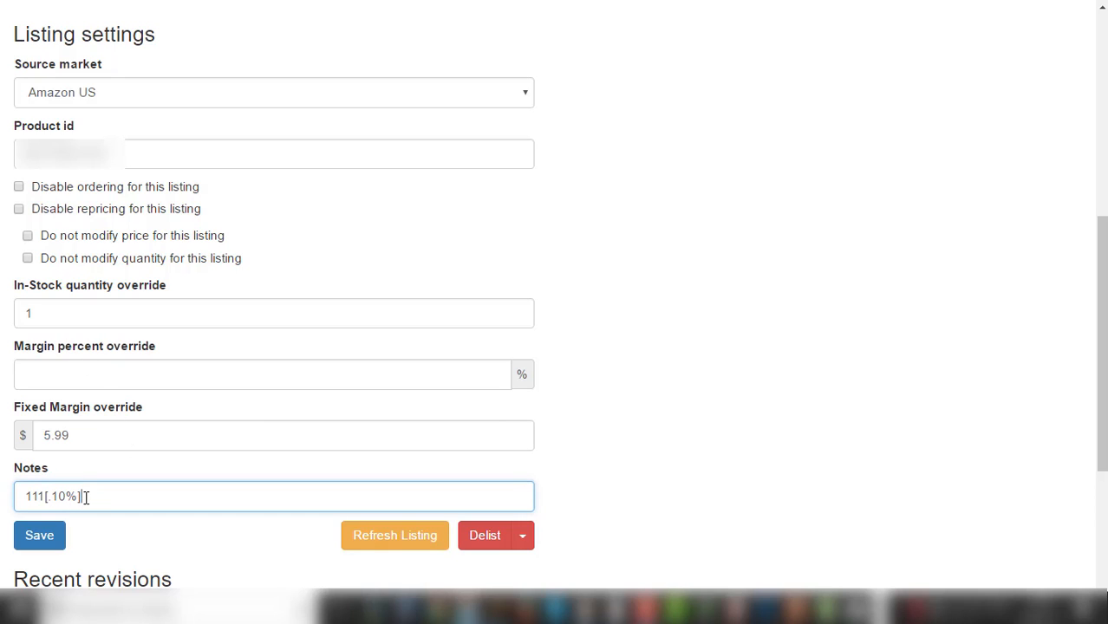
drag(86, 496, 27, 500)
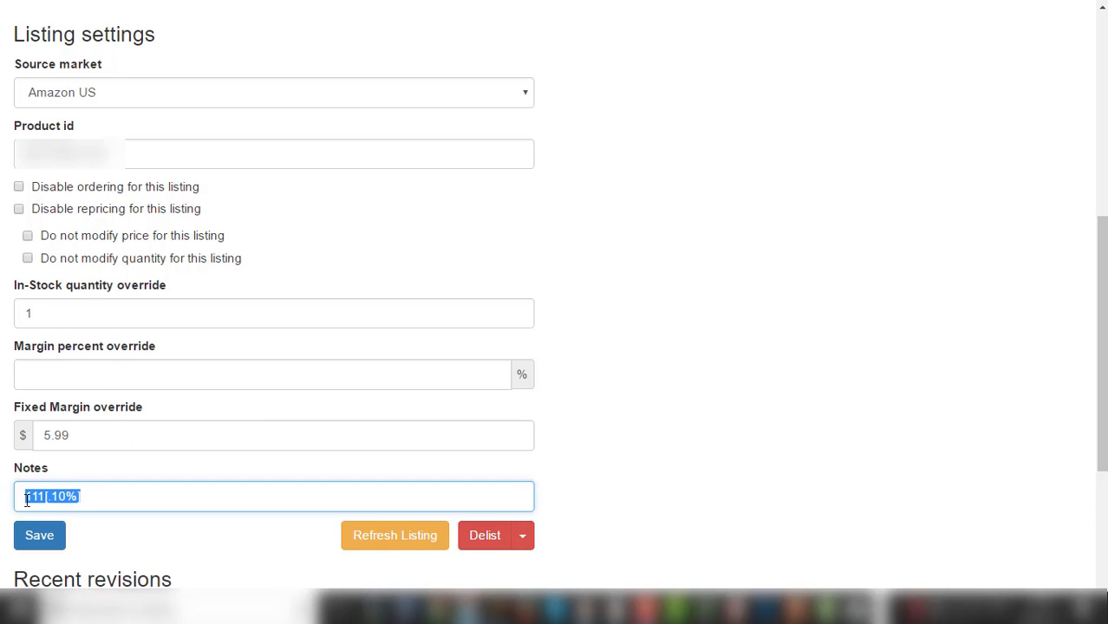
text(1)
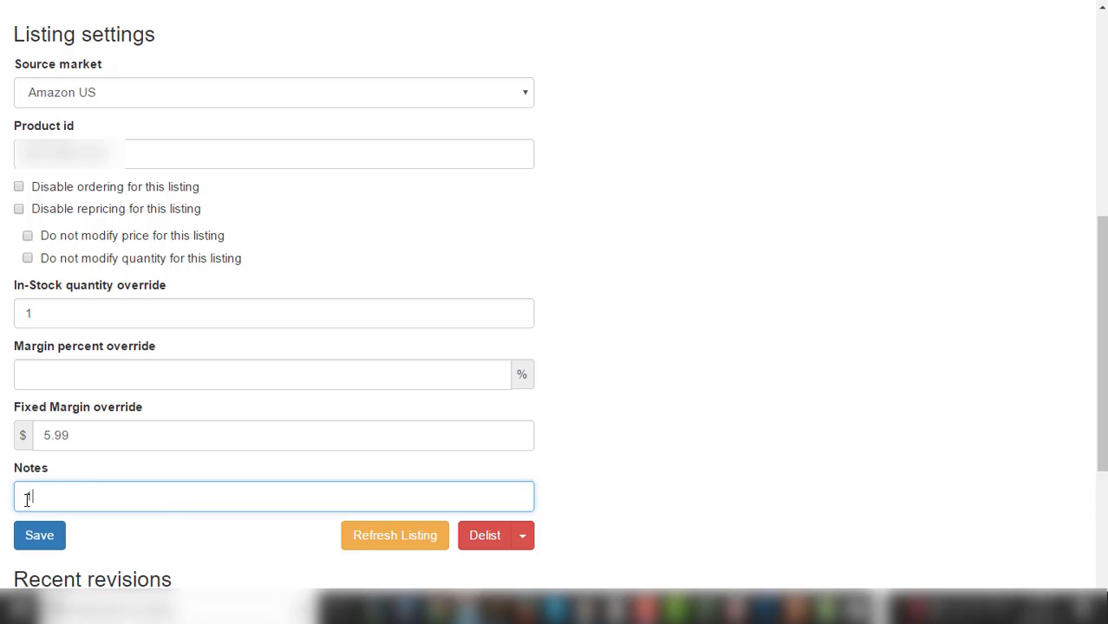
text(11[$1]111[$.50)
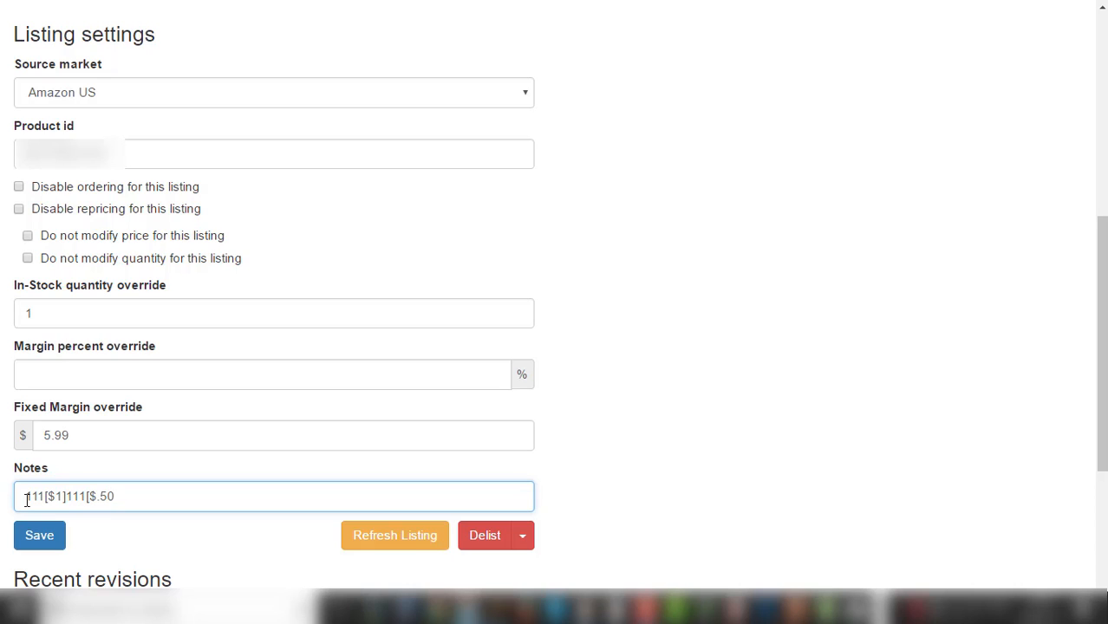
text(])
Clear the Fixed Margin override and delete the leading 111 from the Notes code.
double_click(86, 433)
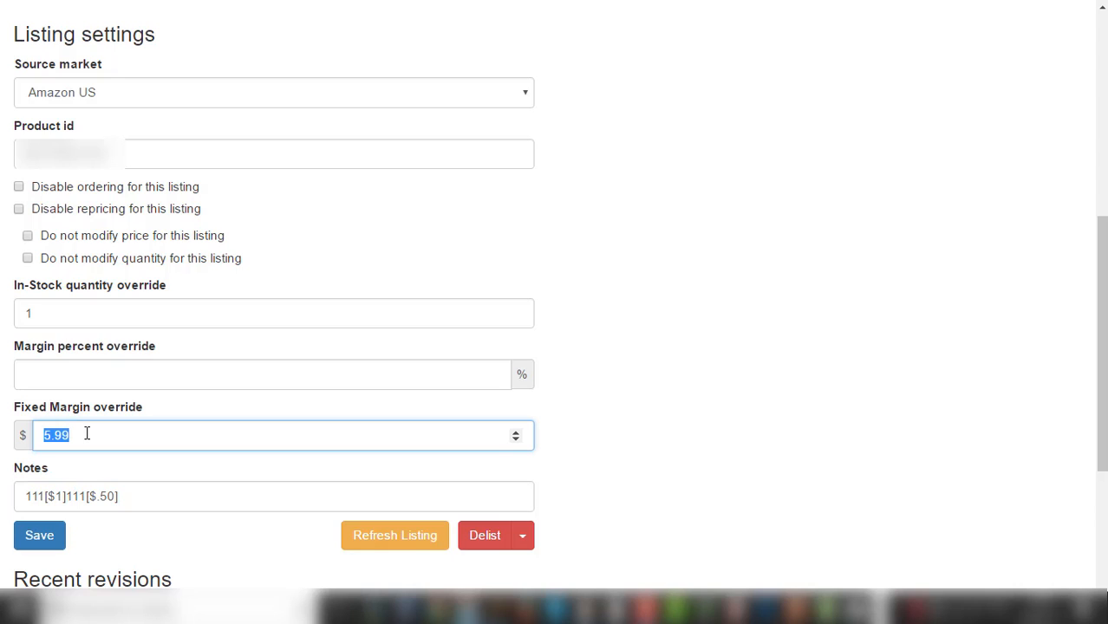
key(BackSpace)
click(45, 496)
key(BackSpace)
key(BackSpace)
key(BackSpace)
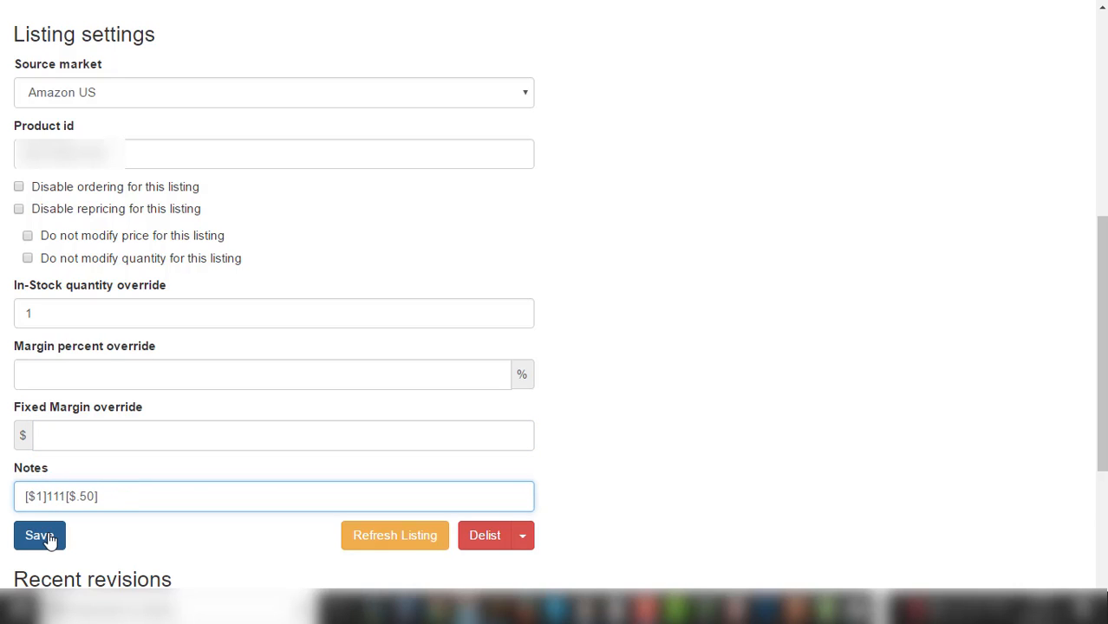
Set the Fixed Margin override to $1 and remove [$1]111 from the Notes, leaving [$.50].
click(71, 434)
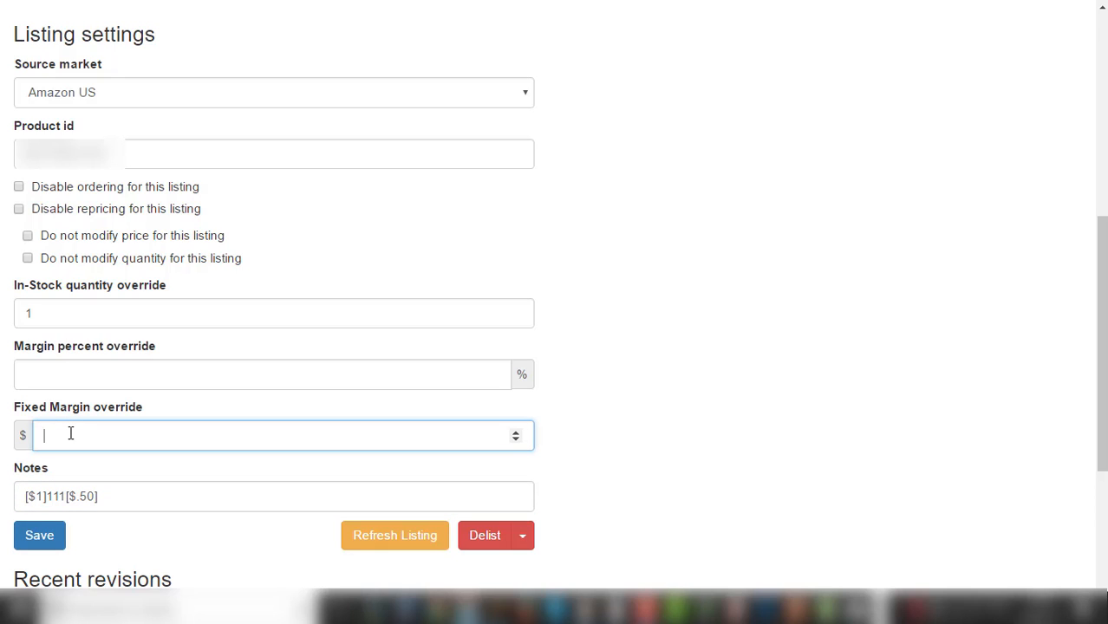
text(1)
click(66, 497)
drag(67, 497, 18, 500)
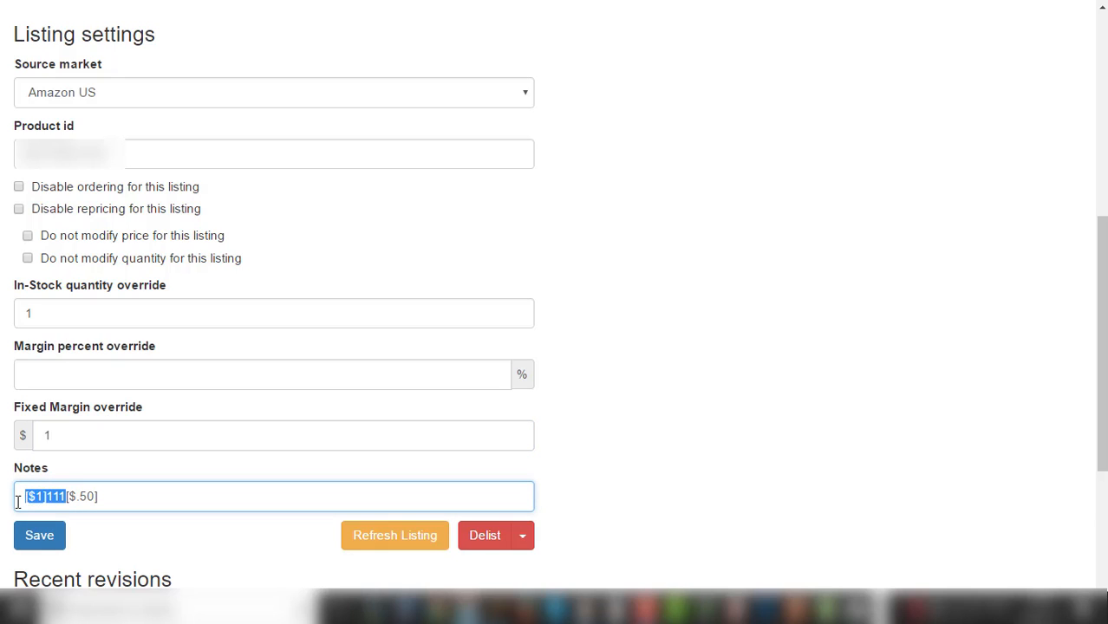
key(BackSpace)
Raise the Fixed Margin override to $1.50 and place the text cursor at the end of the Notes.
click(71, 436)
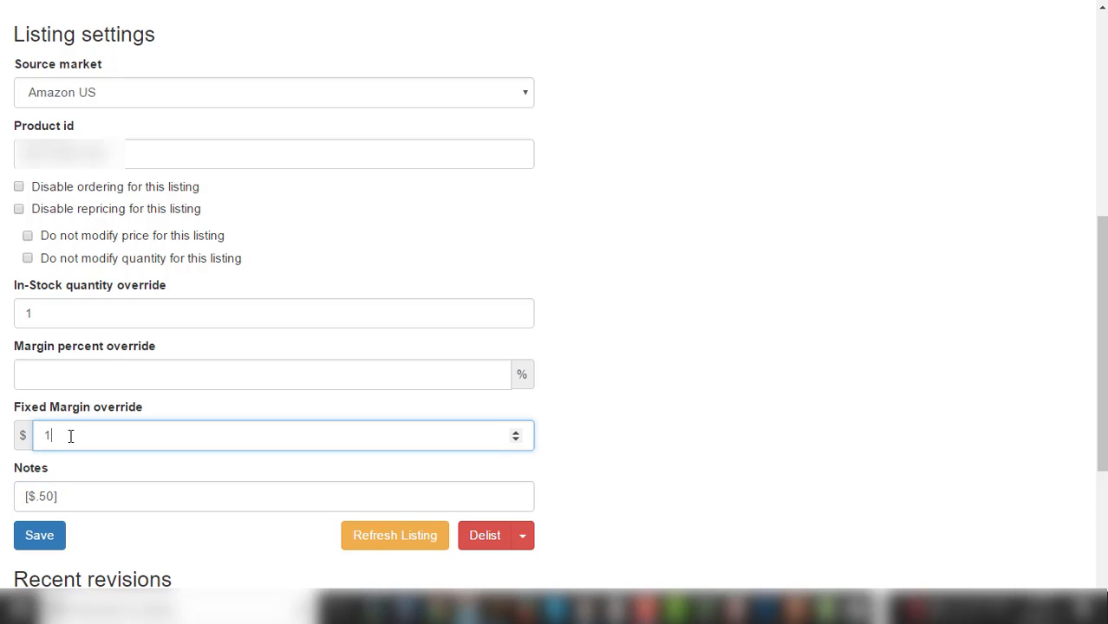
text(.50)
click(81, 496)
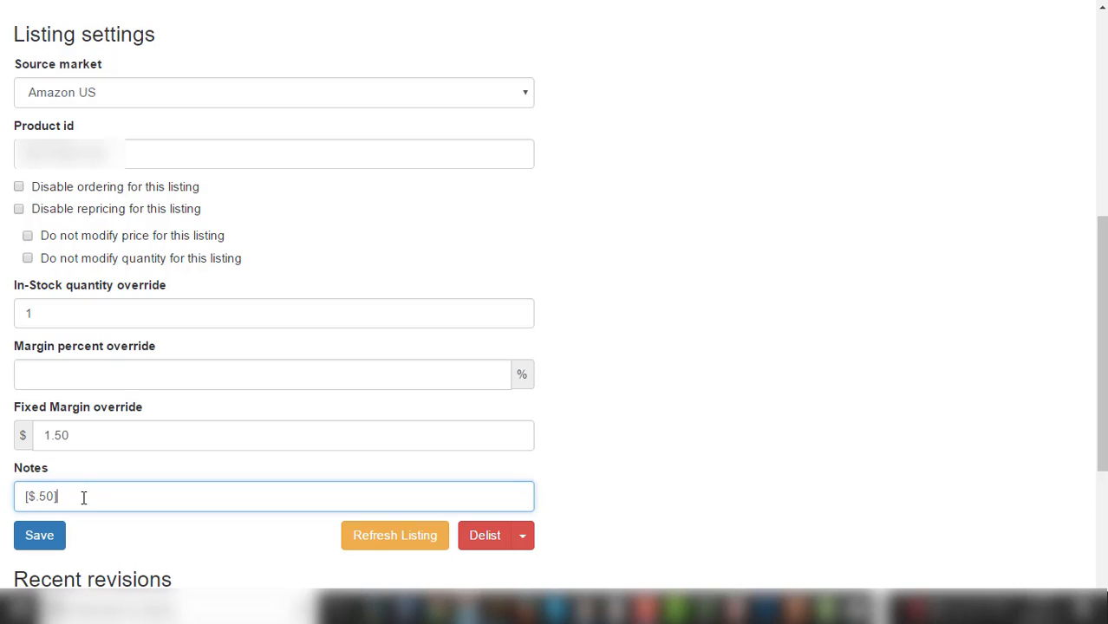